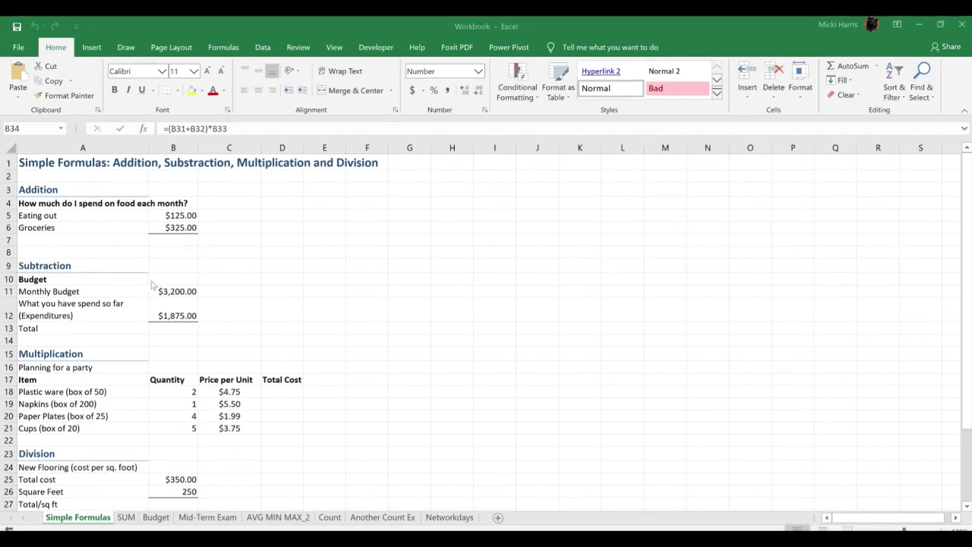
Enter the hard-coded sum =125+325 in B7 so it shows 450.
click(178, 241)
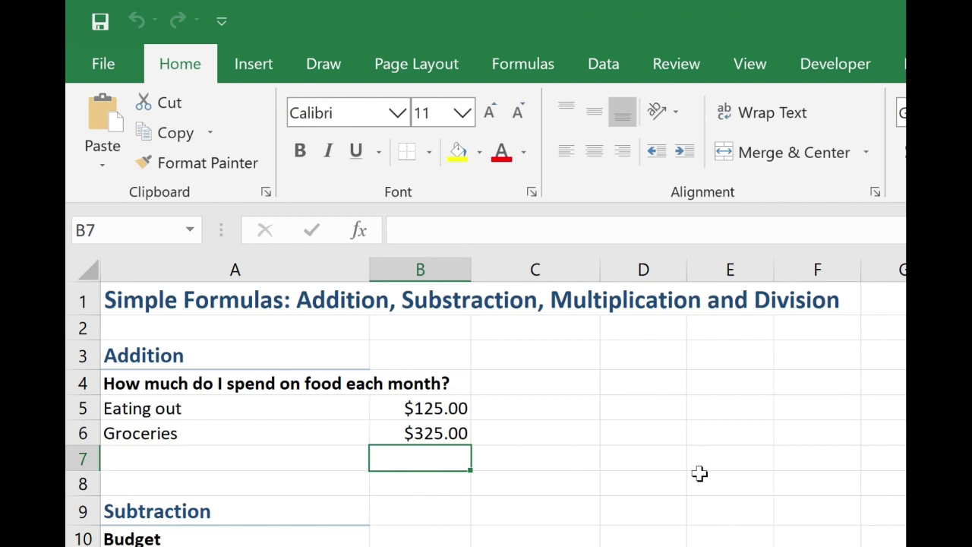
text(=)
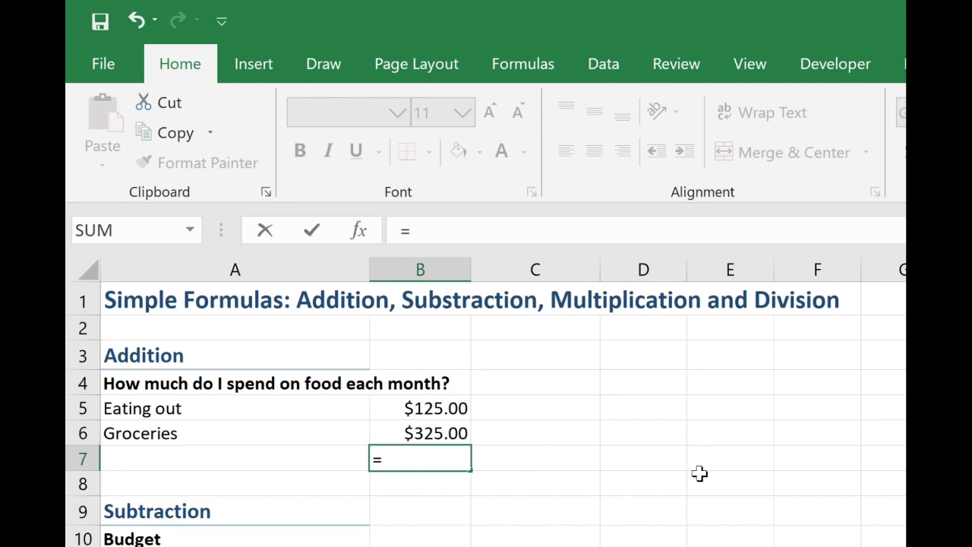
text(125+)
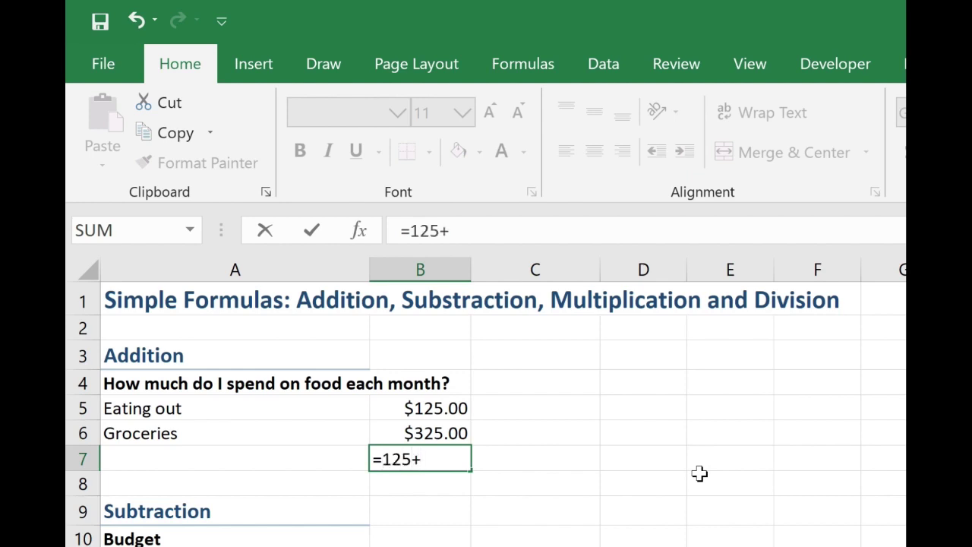
text(325)
key(Return)
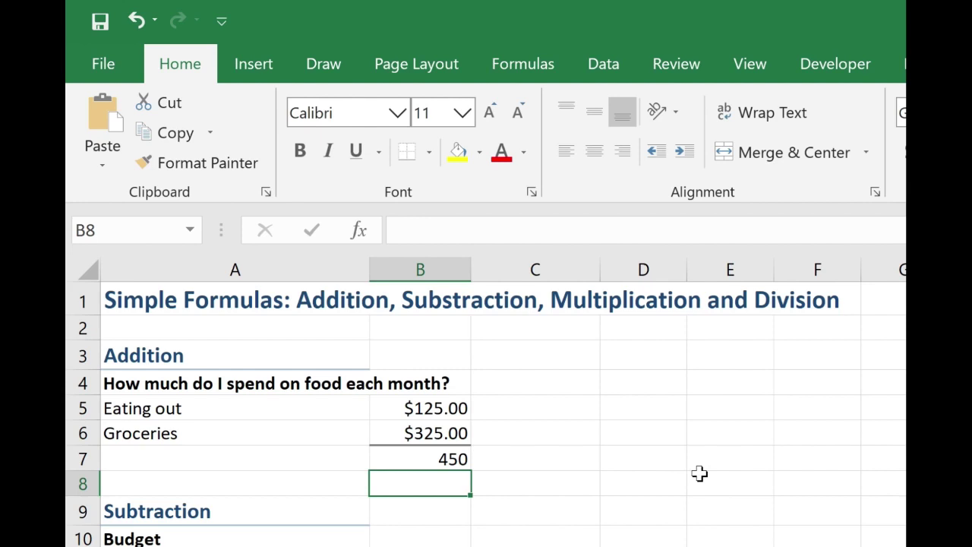
click(441, 458)
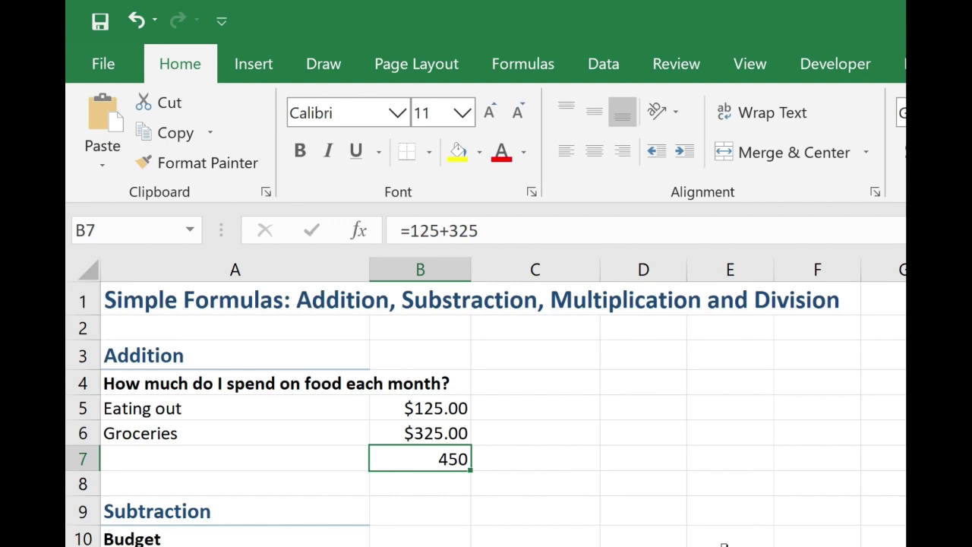
Change Eating out in B5 to 130 and confirm the total still reads 450.
click(435, 415)
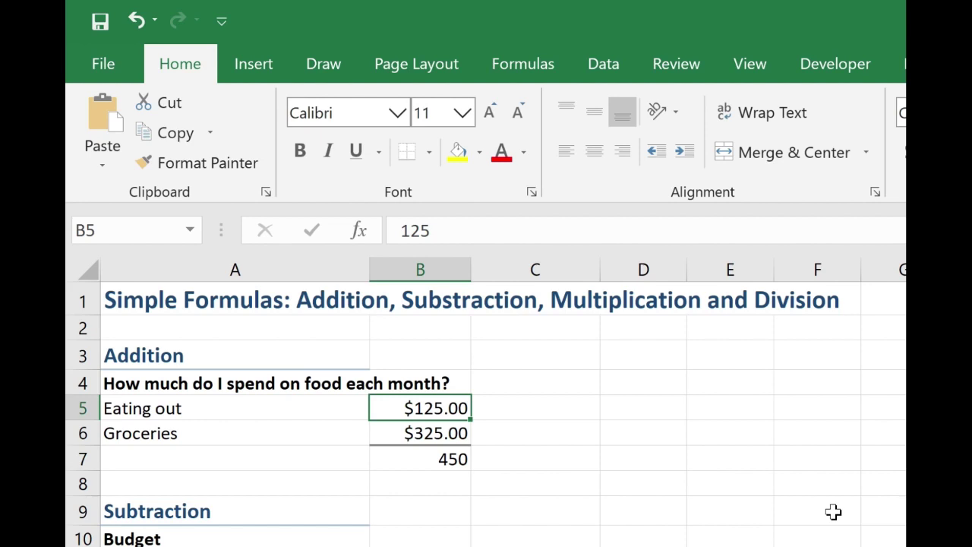
text(130)
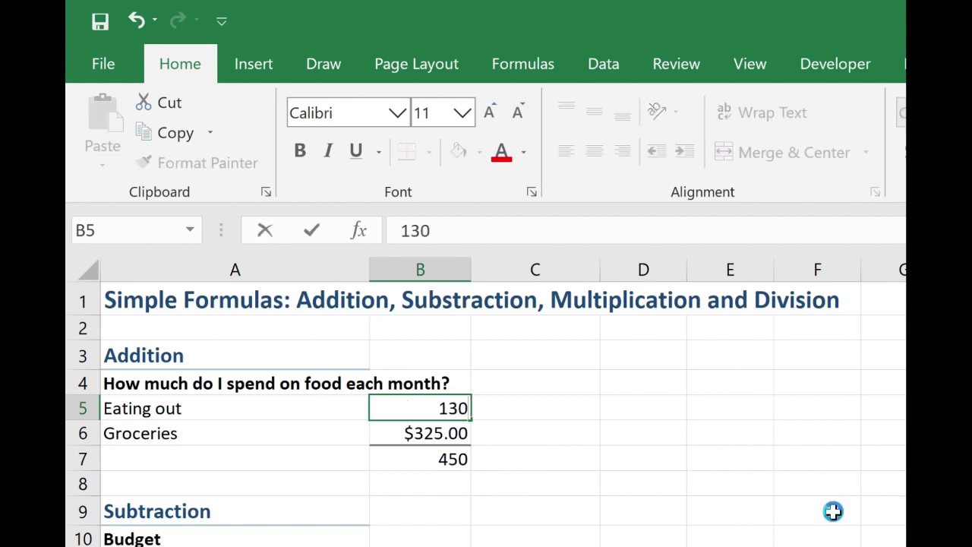
key(Return)
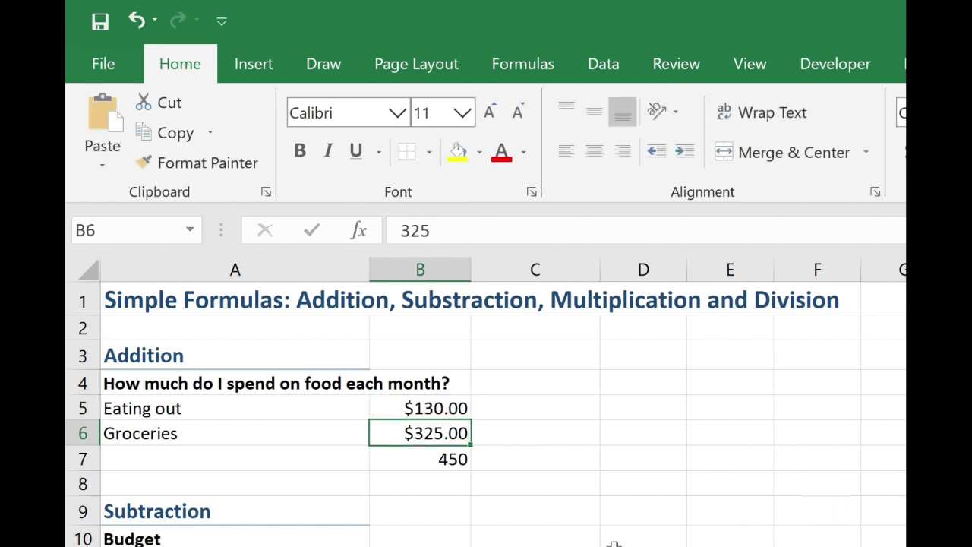
click(414, 457)
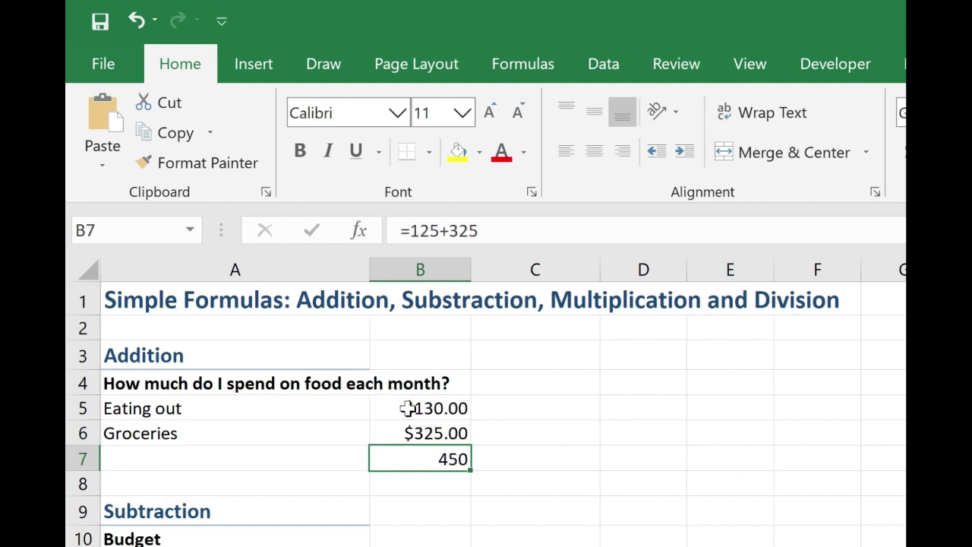
Undo the Eating out change and rewrite the B7 total as =B5+B6.
key(ctrl+z)
key(Down)
key(Down)
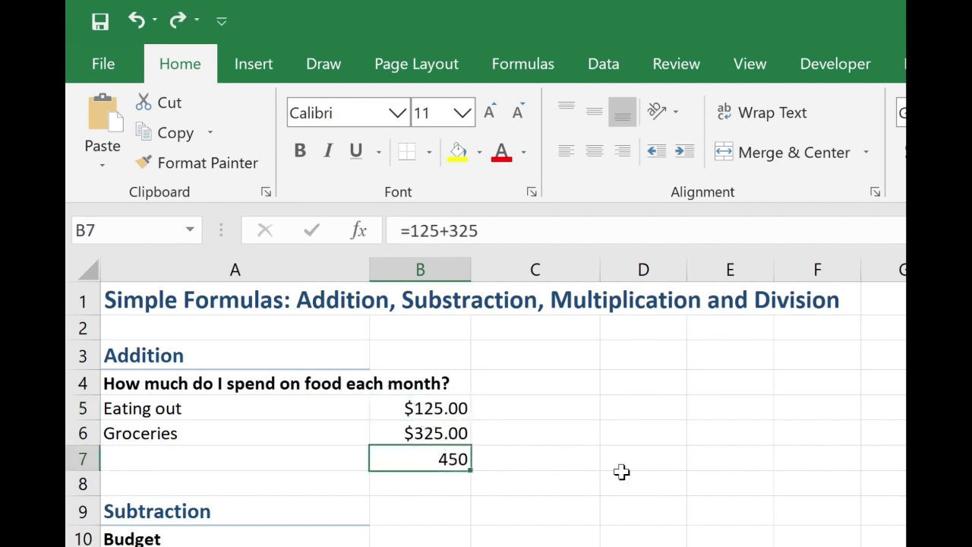
key(F2)
key(BackSpace)
key(BackSpace)
key(BackSpace)
key(BackSpace)
key(BackSpace)
key(BackSpace)
key(BackSpace)
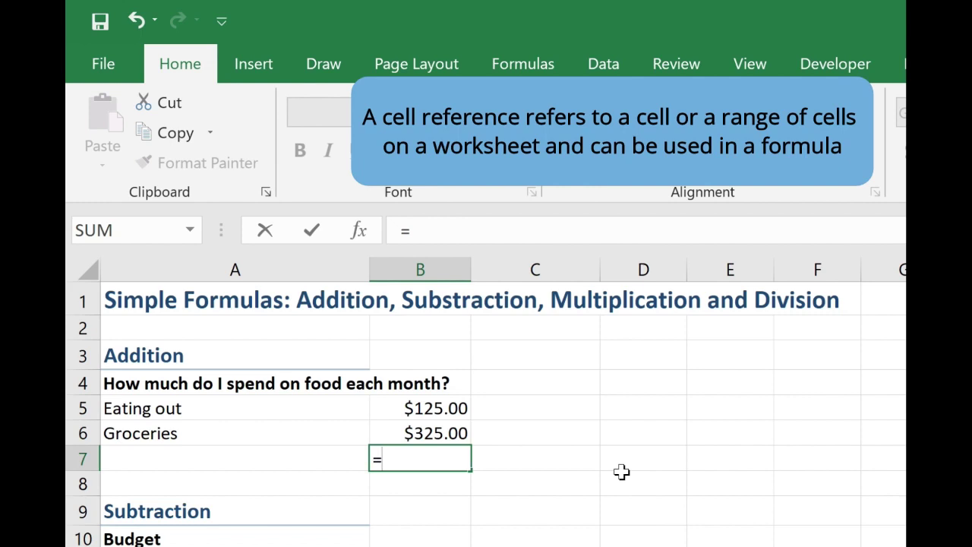
text(B5)
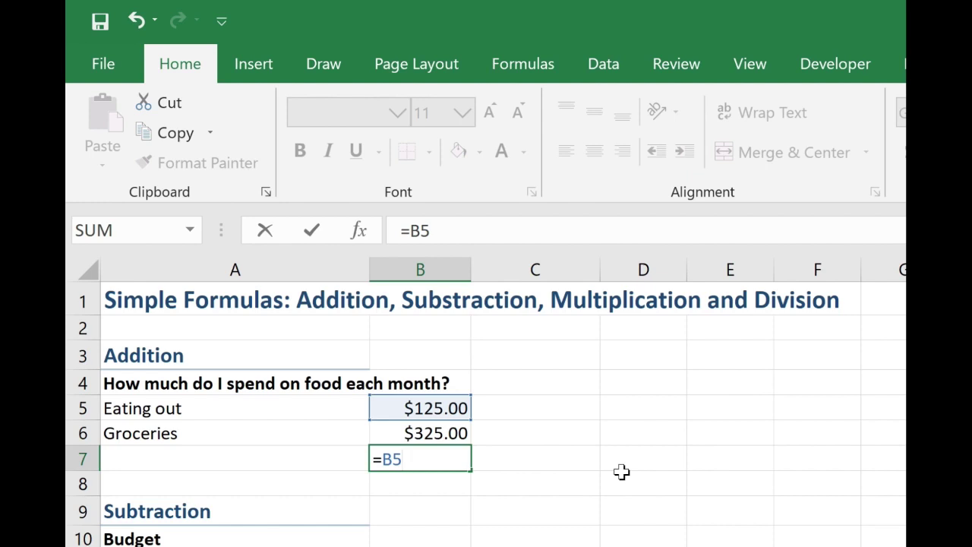
text(+)
click(437, 432)
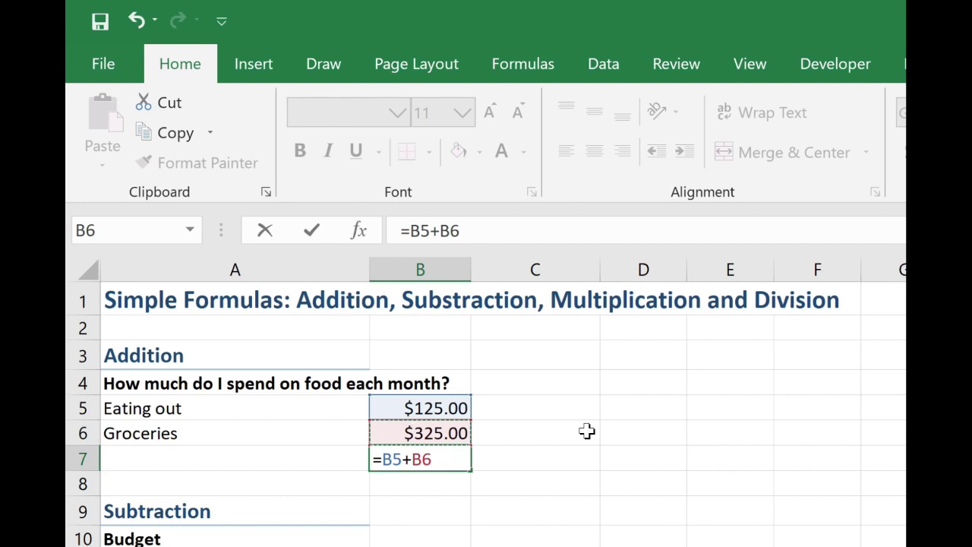
key(Return)
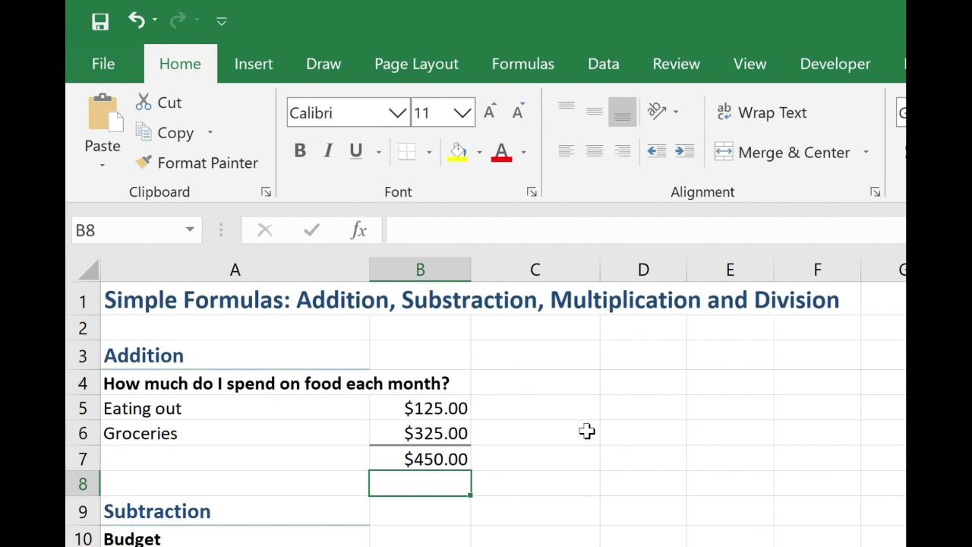
Set Eating out in B5 to 130 so the total updates to $455.00.
click(459, 408)
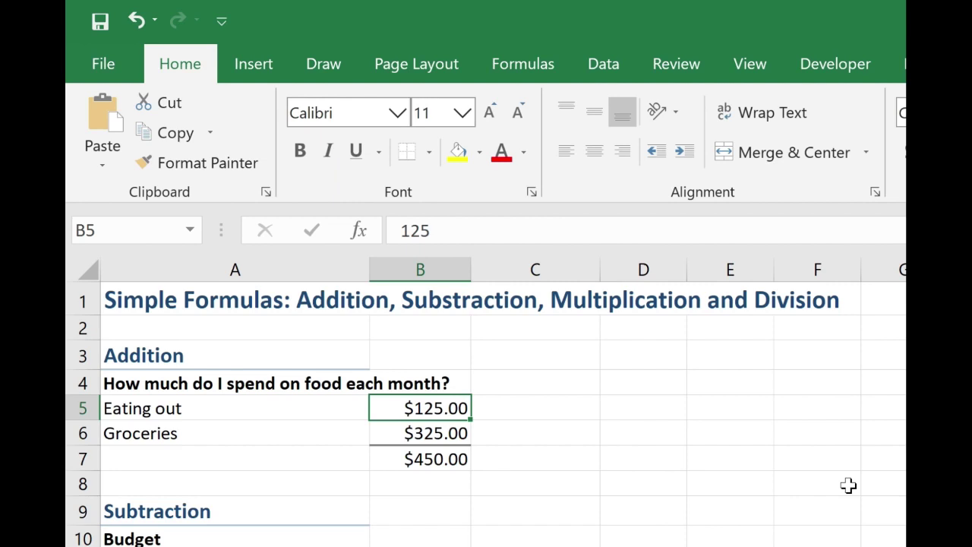
text(130)
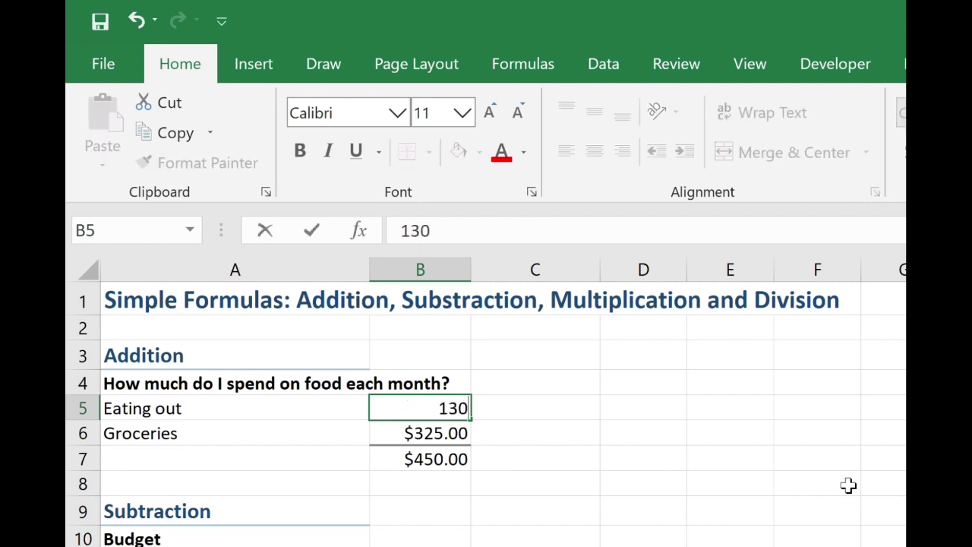
key(Return)
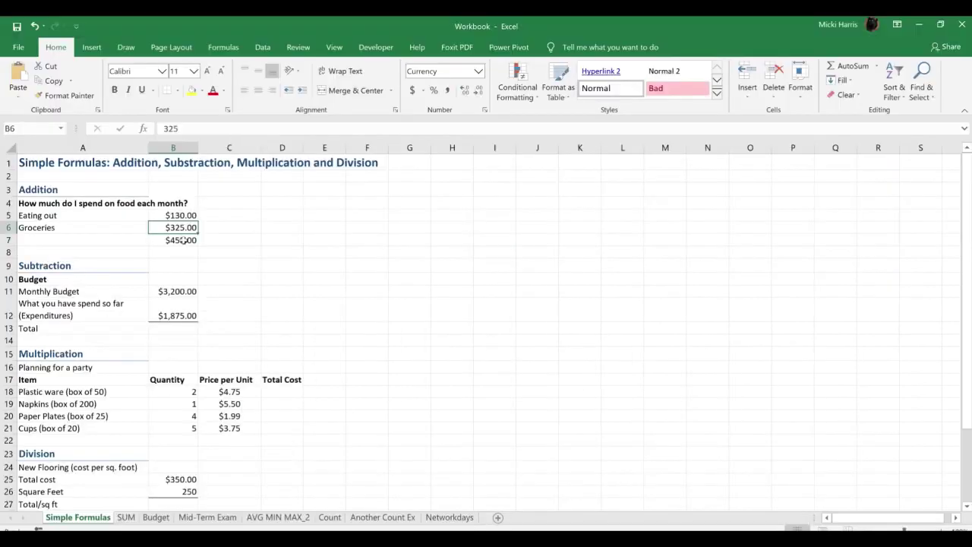
key(Down)
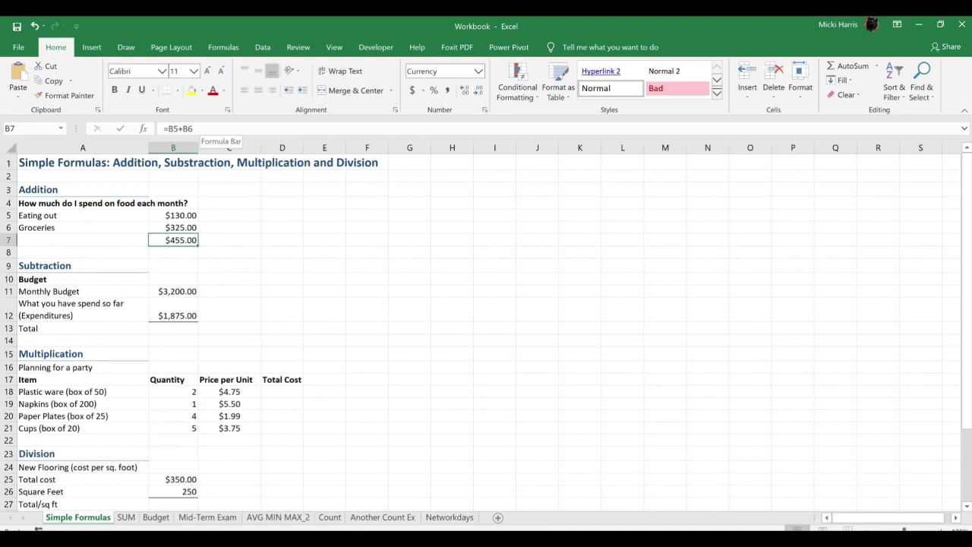
Enter =B11-B12 in B13, subtracting Expenditures from Monthly Budget to show $1,325.00.
scroll(305, 307, down, 1)
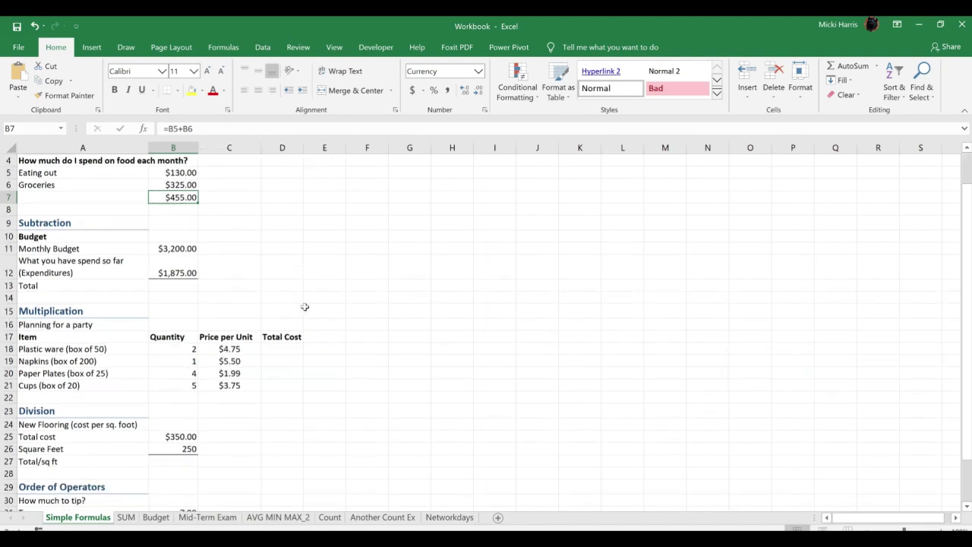
click(187, 286)
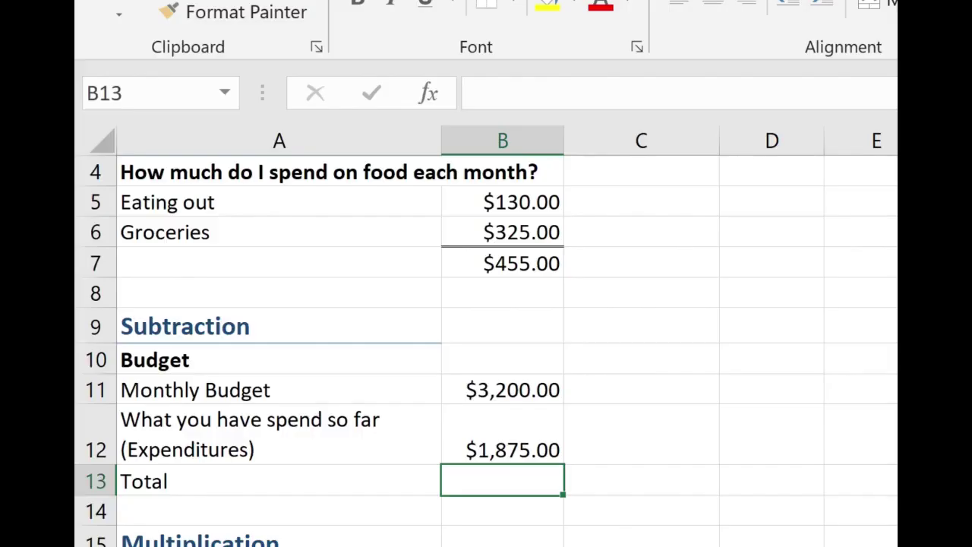
text(=)
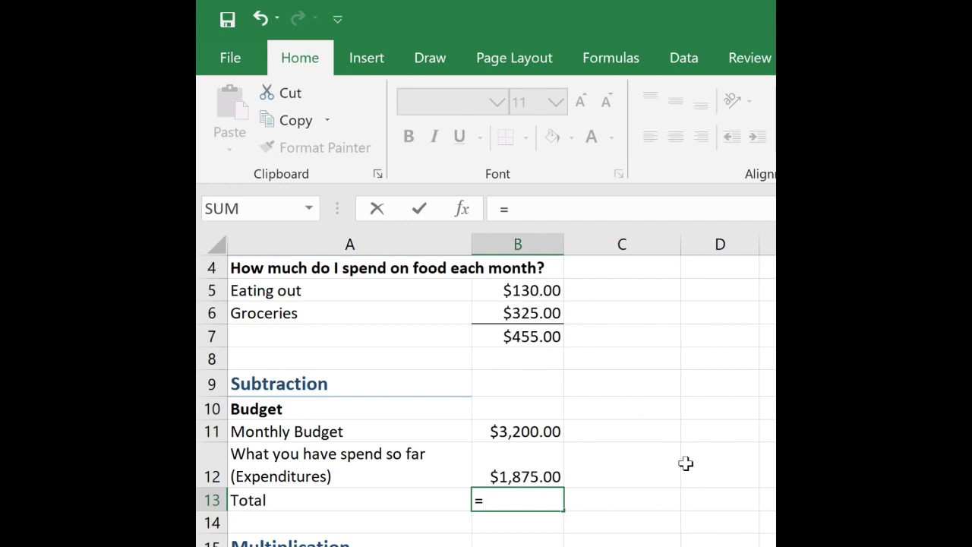
click(523, 432)
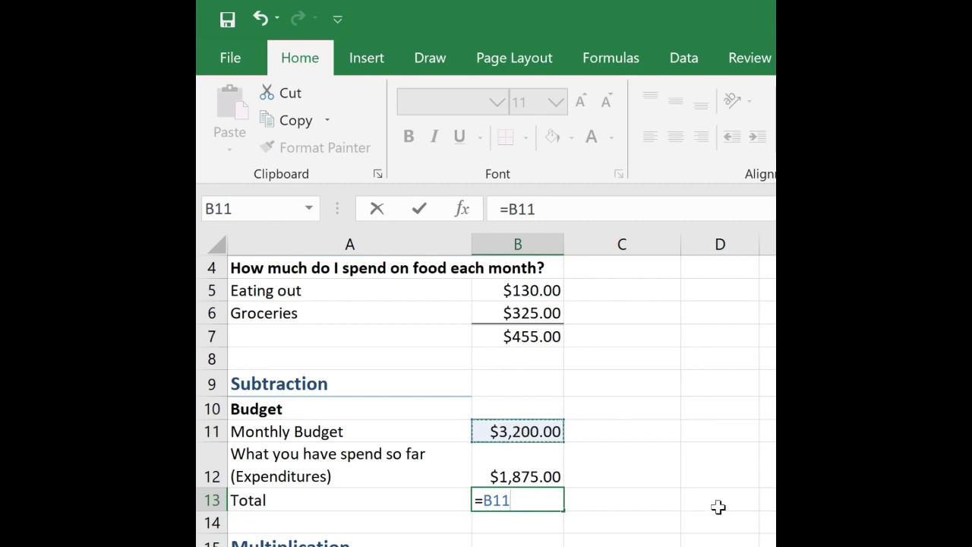
text(-)
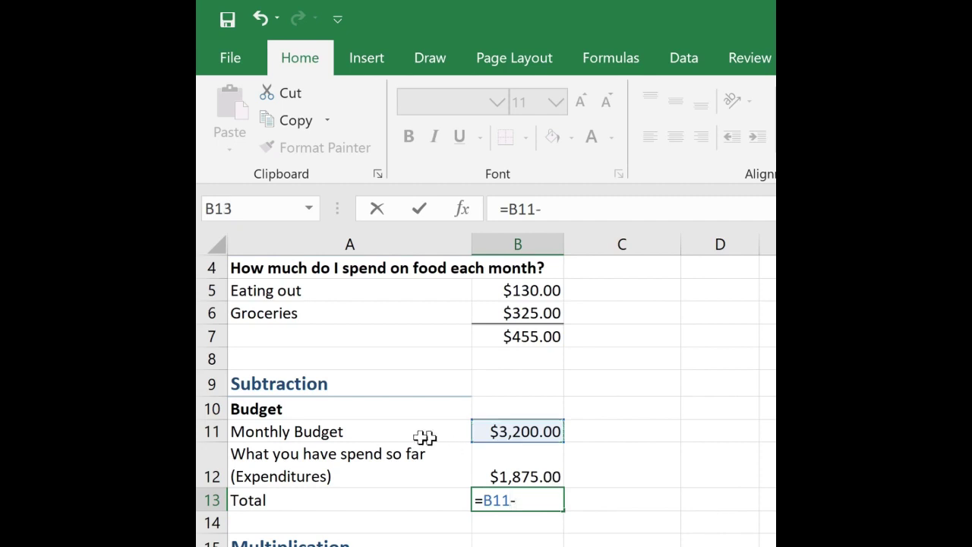
click(511, 474)
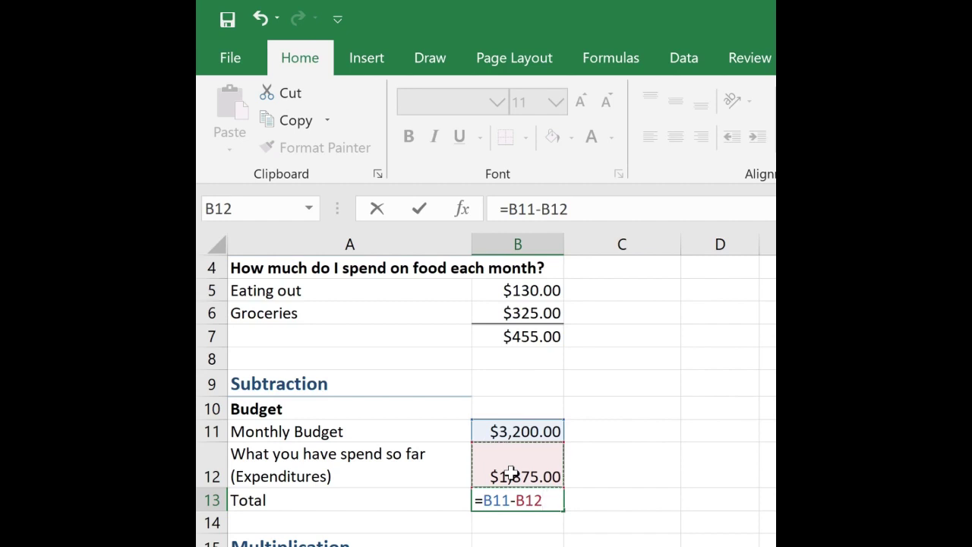
key(Return)
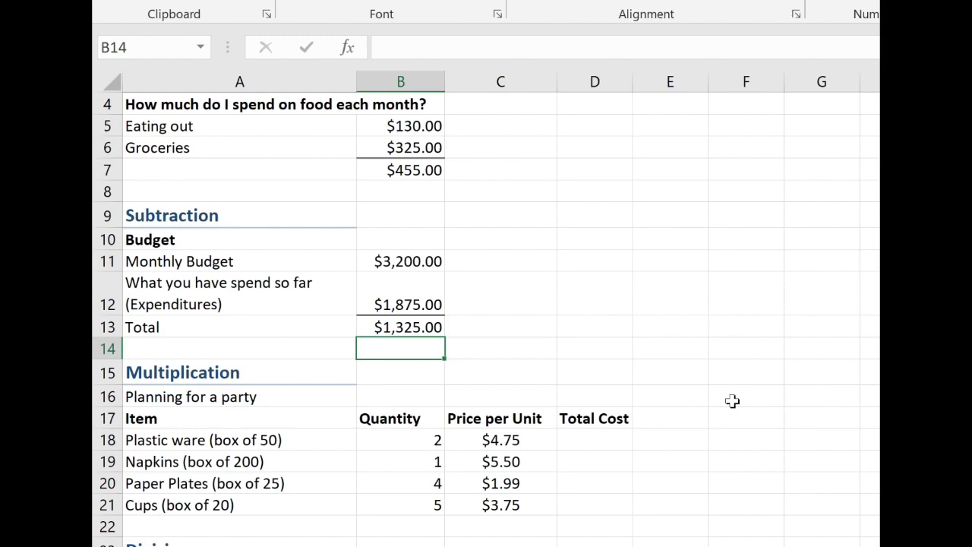
Enter =B18*C18 in D18 so the plastic ware total cost shows $9.50.
click(611, 436)
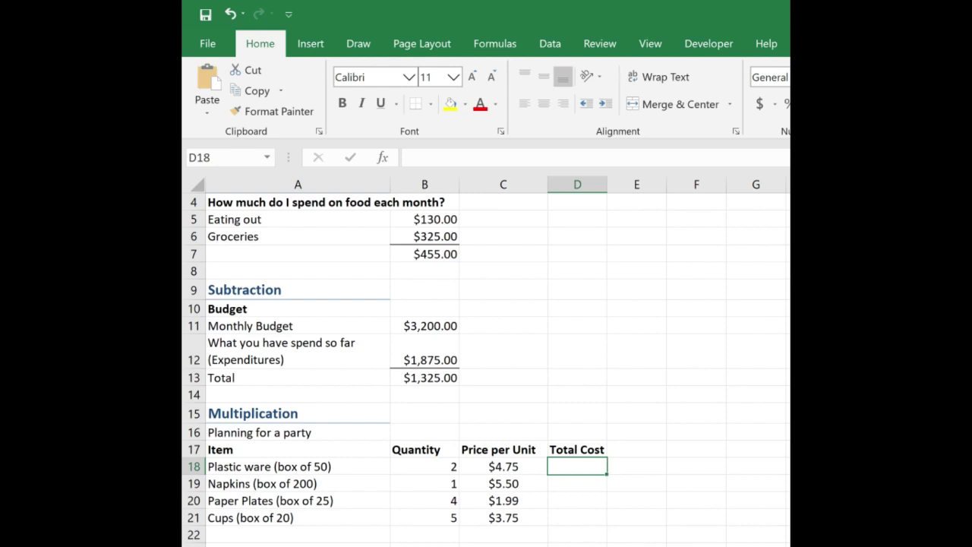
text(=)
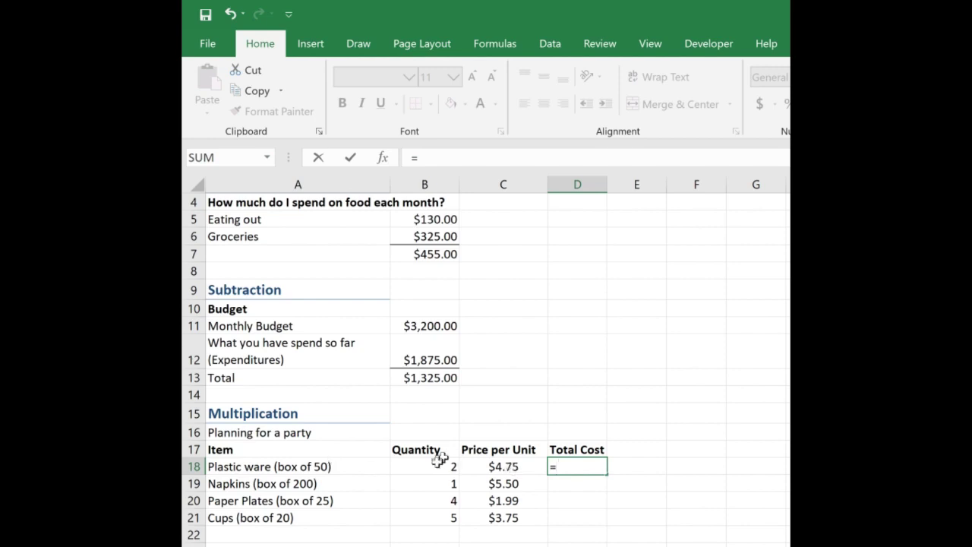
click(442, 467)
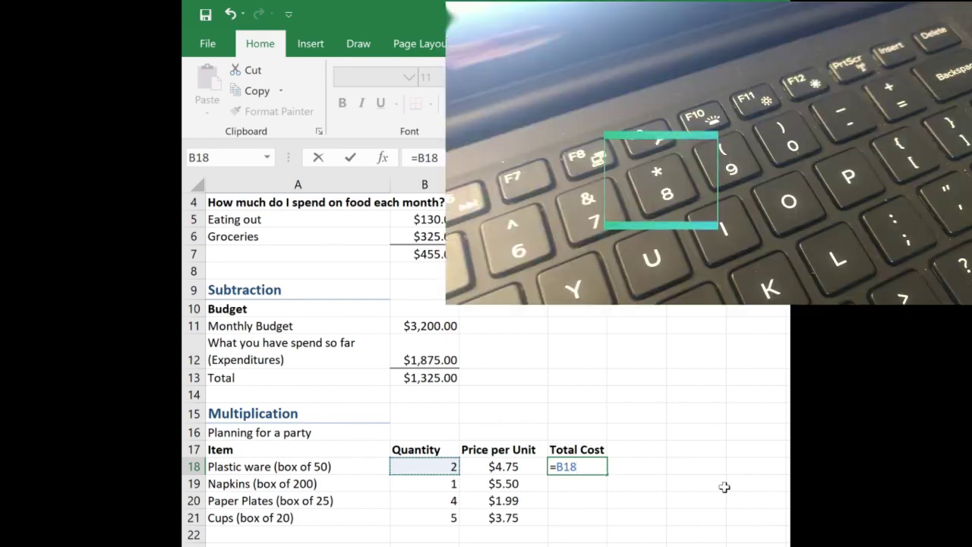
text(*)
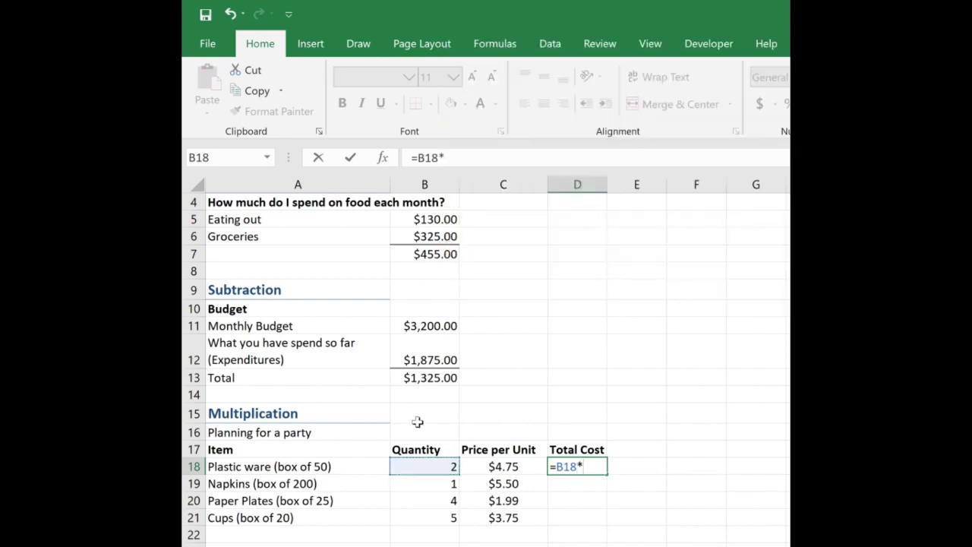
click(508, 463)
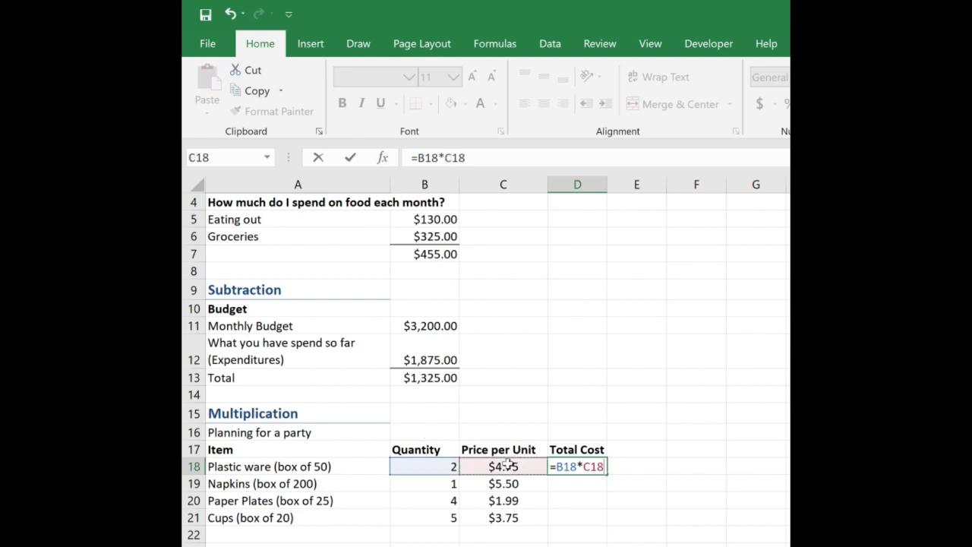
key(Return)
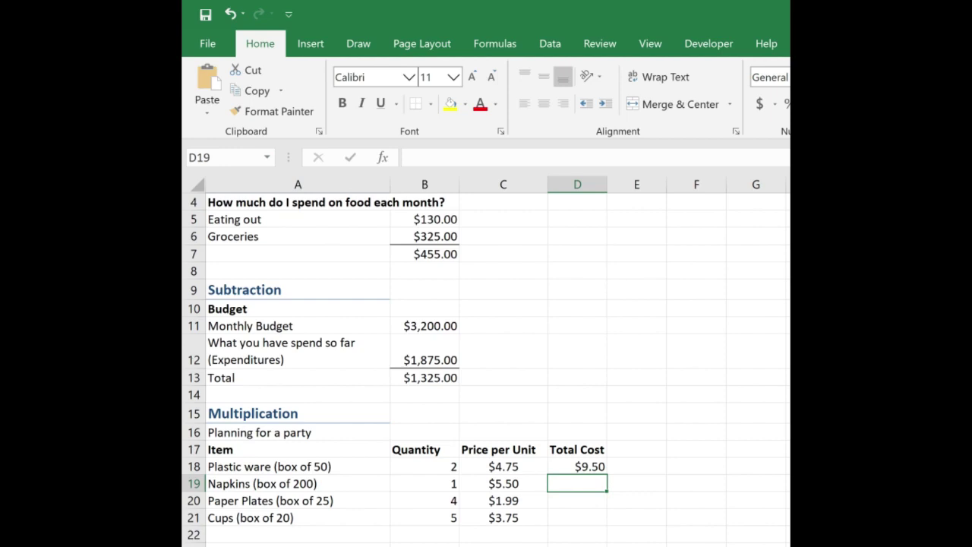
Enter =B19*C19 in D19 for the napkins' total cost.
text(=)
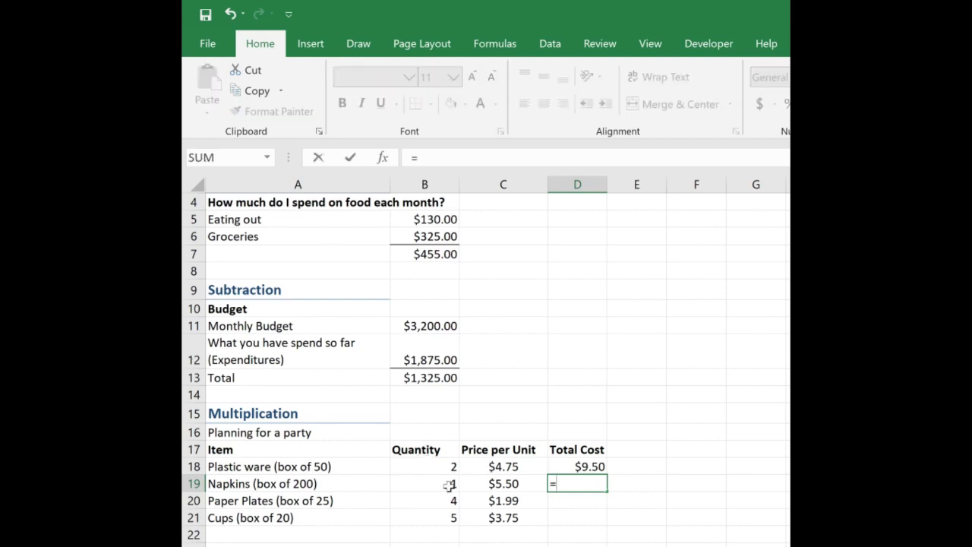
click(450, 487)
text(*)
click(503, 485)
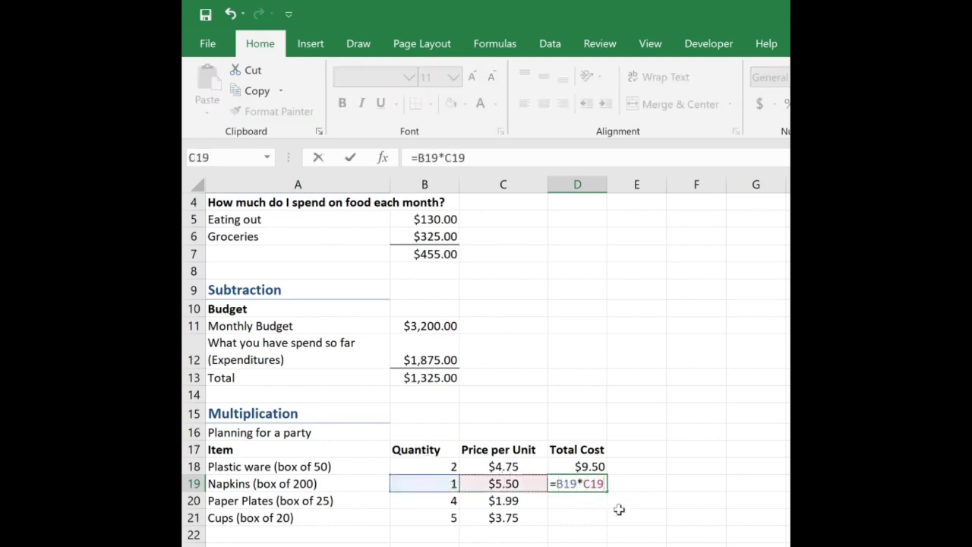
key(Return)
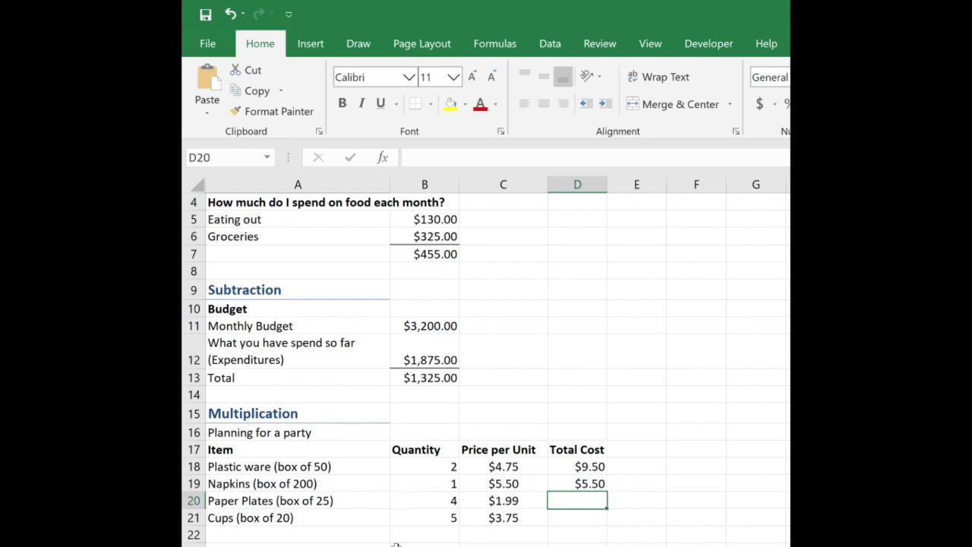
Change the napkins quantity in B19 to 3, making the total $16.50.
click(447, 485)
key(BackSpace)
text(3)
click(876, 535)
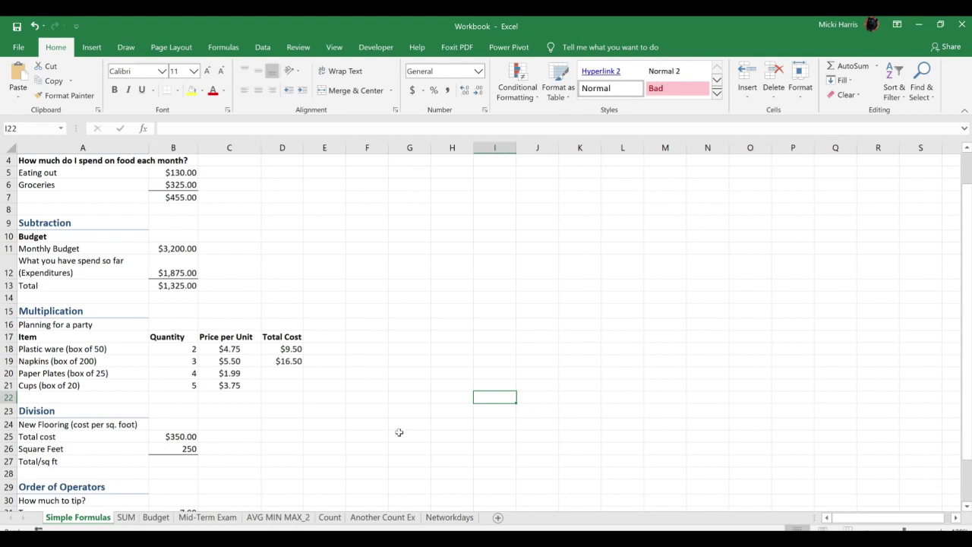
Scroll the worksheet down until rows 13–41 are visible.
scroll(410, 434, down, 3)
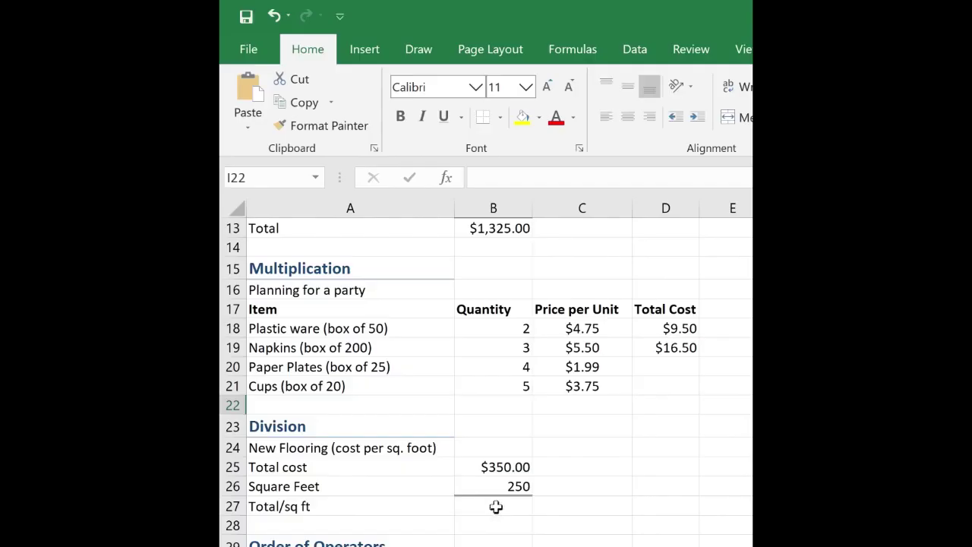
Enter =B25/B26 in B27 to get a flooring cost of $1.40 per square foot.
click(173, 336)
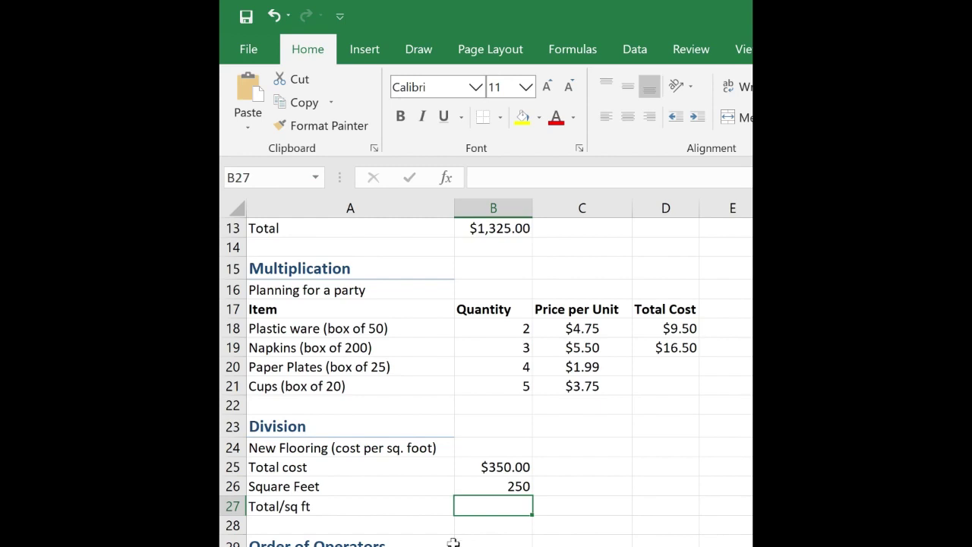
text(=)
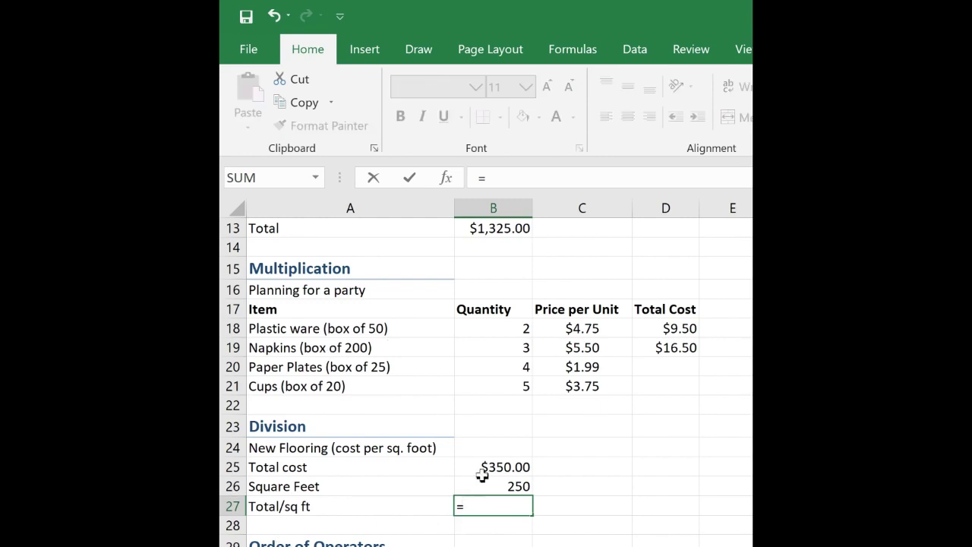
click(485, 472)
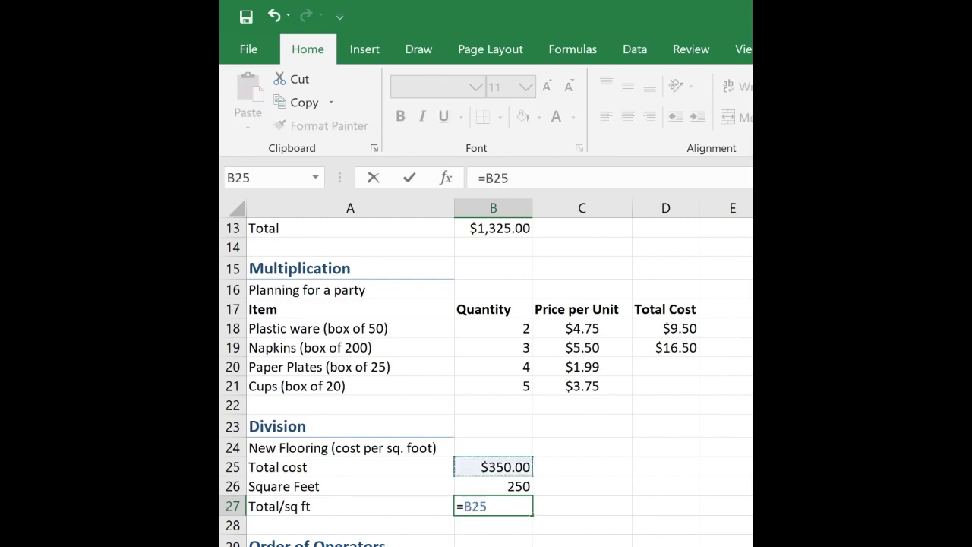
text(/)
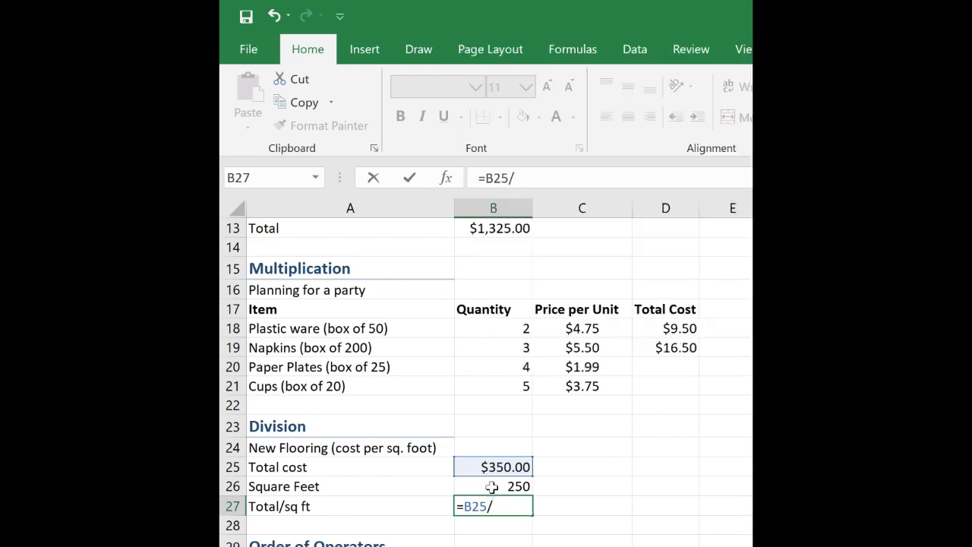
click(492, 487)
key(Return)
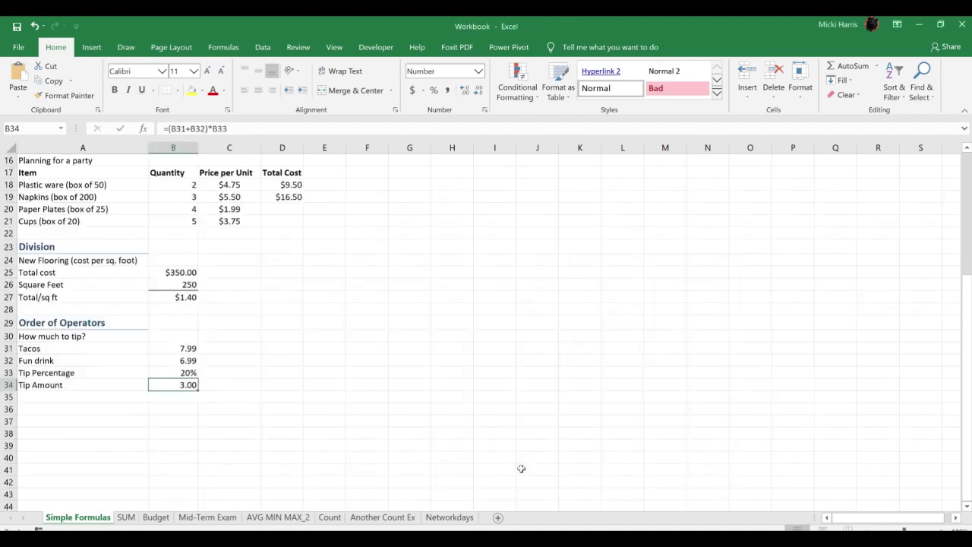
Delete the Tip Amount formula and its 3.00 result from B34.
key(Delete)
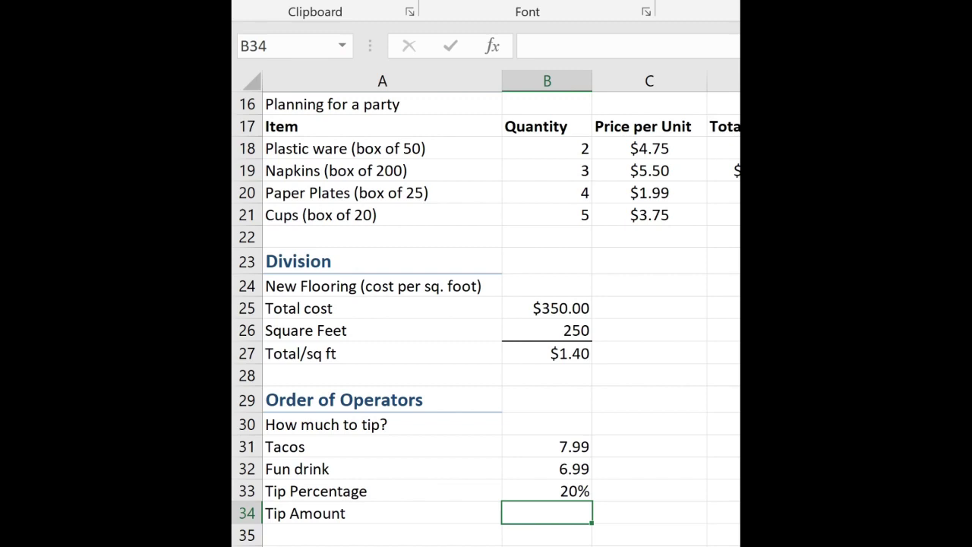
Enter =B31+B32*B33 in B34 without parentheses, producing the wrong tip of 9.39.
text(=)
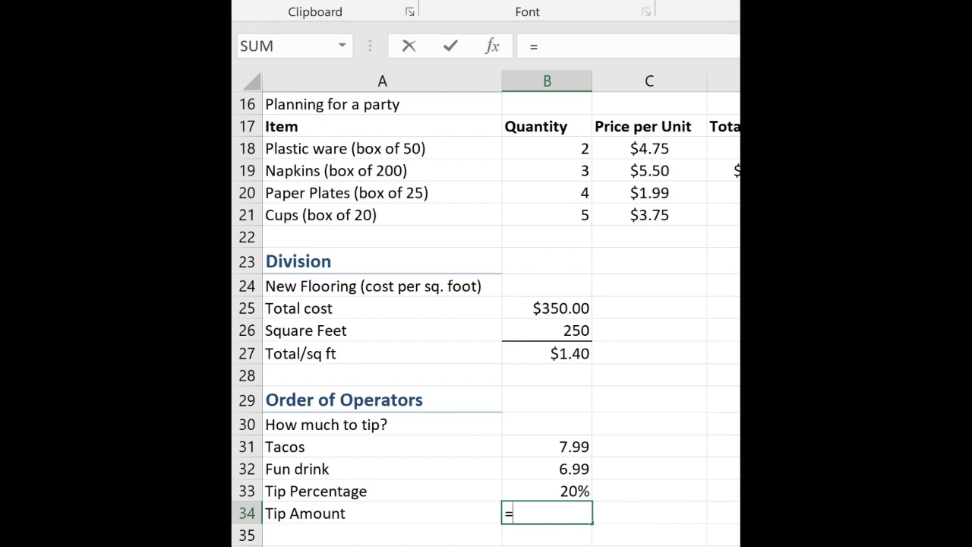
click(566, 446)
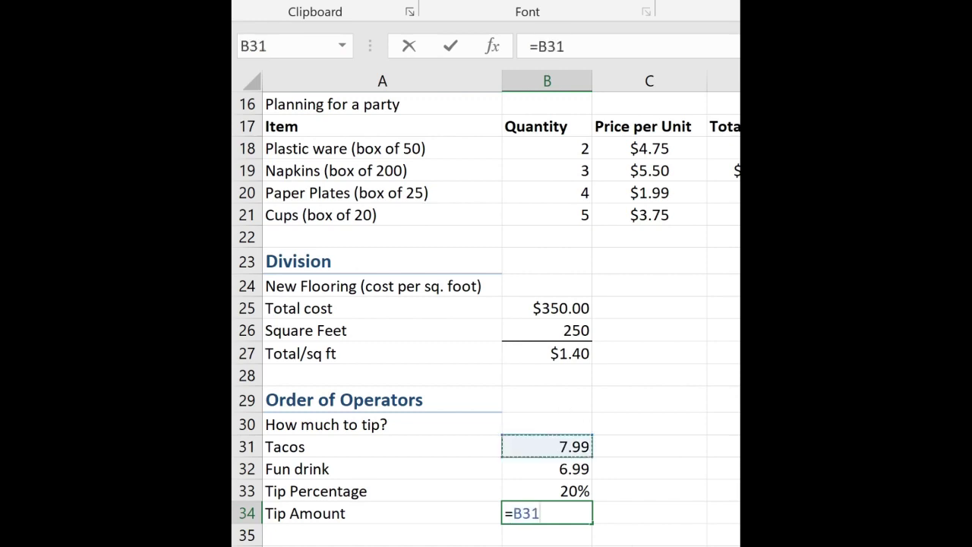
text(+)
click(540, 464)
text(+)
click(560, 493)
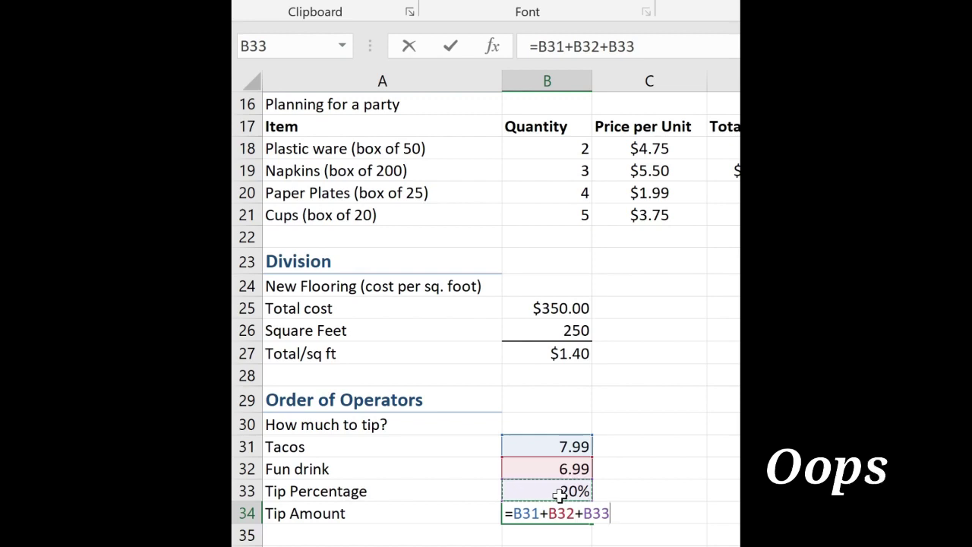
key(BackSpace)
key(BackSpace)
key(BackSpace)
key(BackSpace)
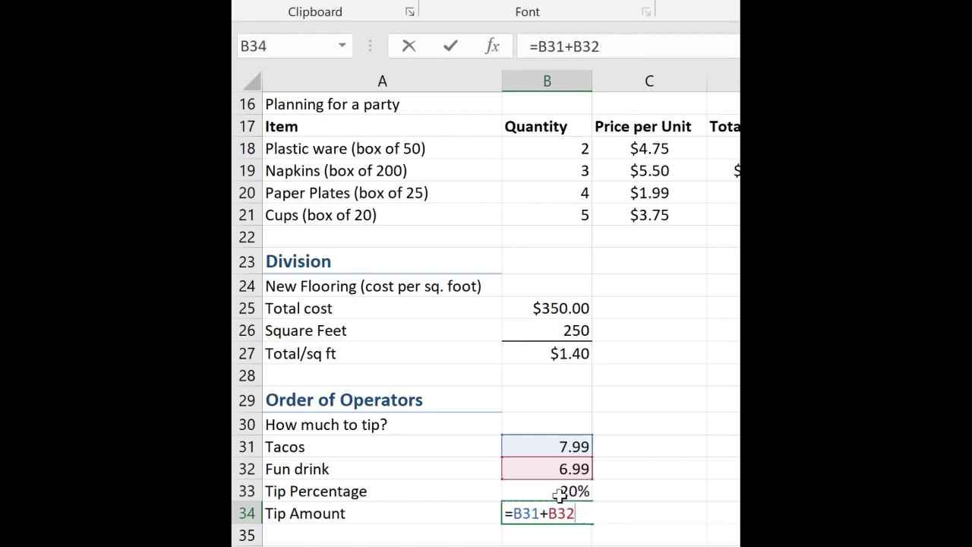
text(*)
click(545, 490)
key(Return)
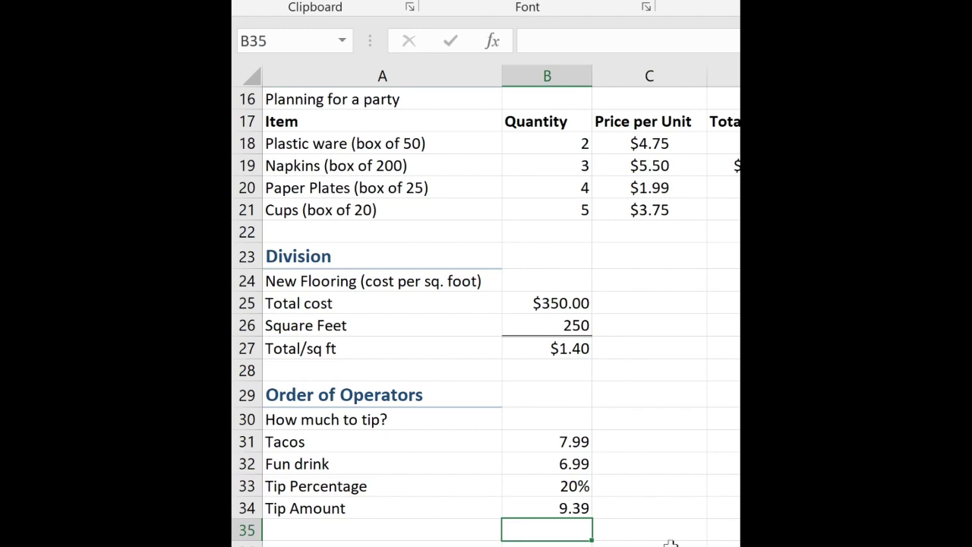
click(568, 507)
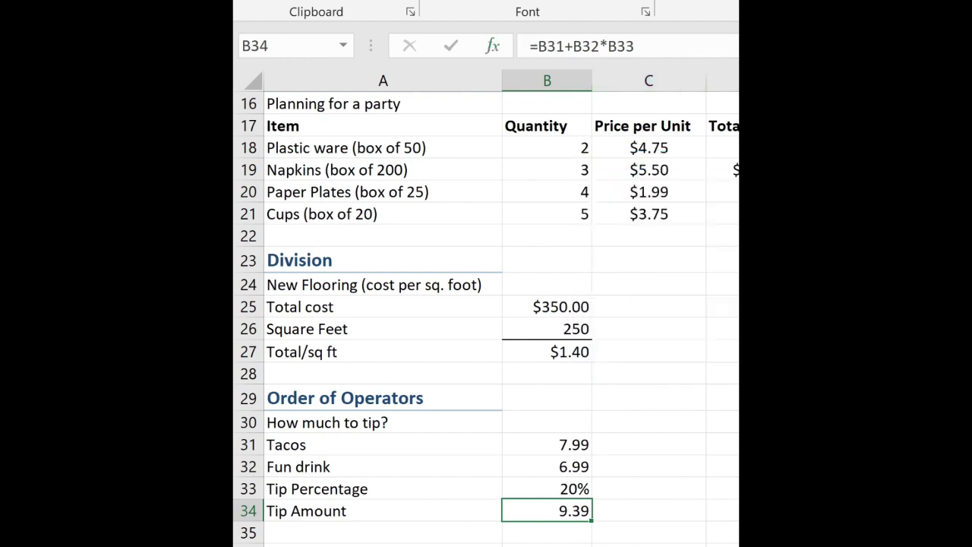
Wrap B31+B32 in parentheses so B34 reads =(B31+B32)*B33, giving 3.00.
key(F2)
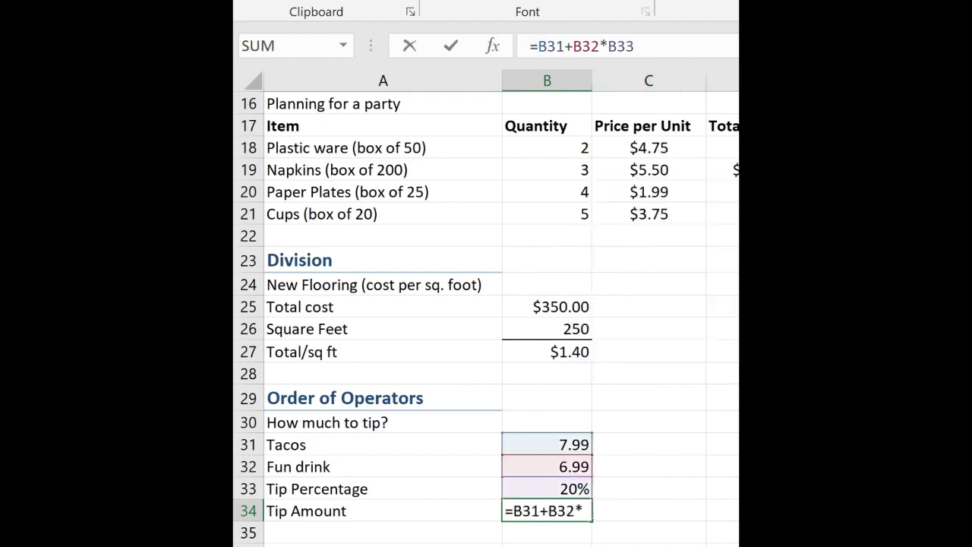
text(()
click(606, 47)
text())
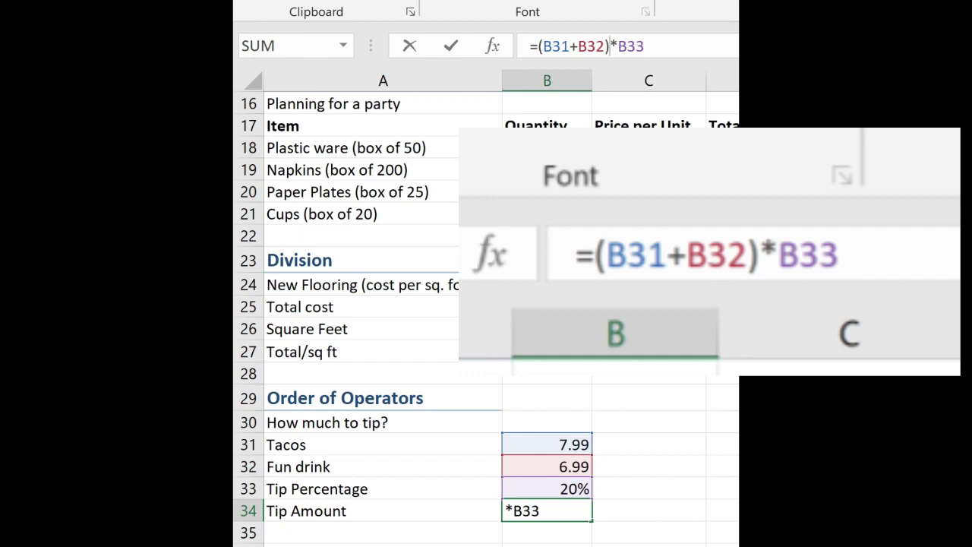
key(Return)
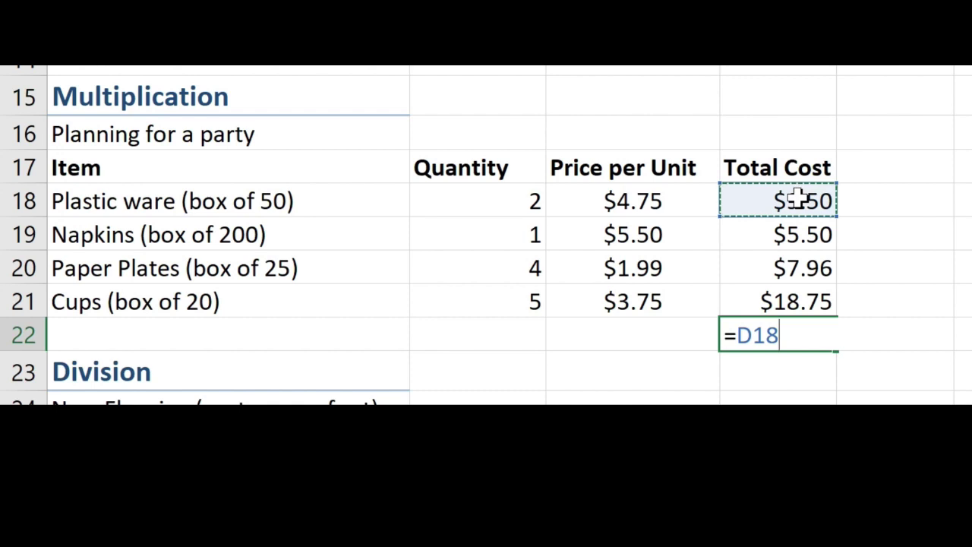
Complete the D22 formula summing D18 through D21 to show the $41.71 party total.
text(+)
click(800, 230)
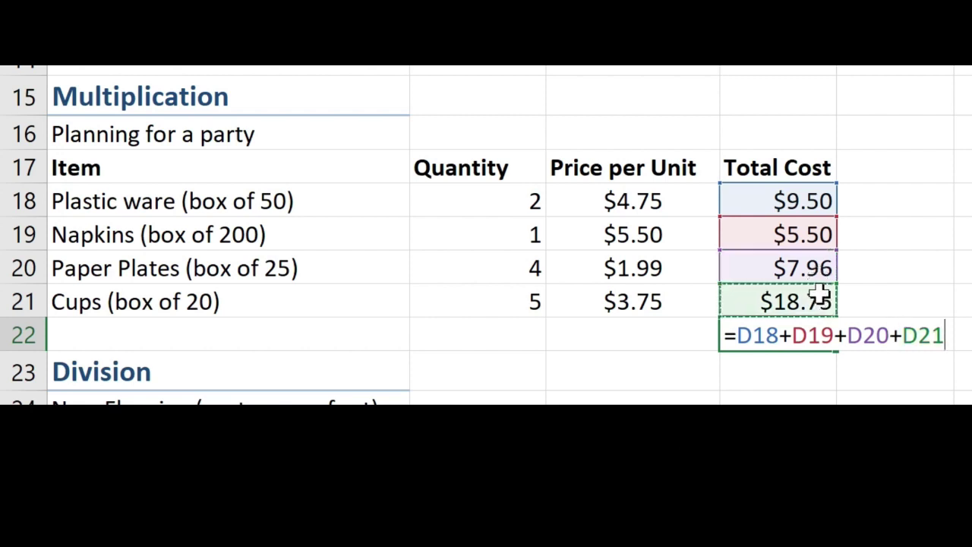
key(Return)
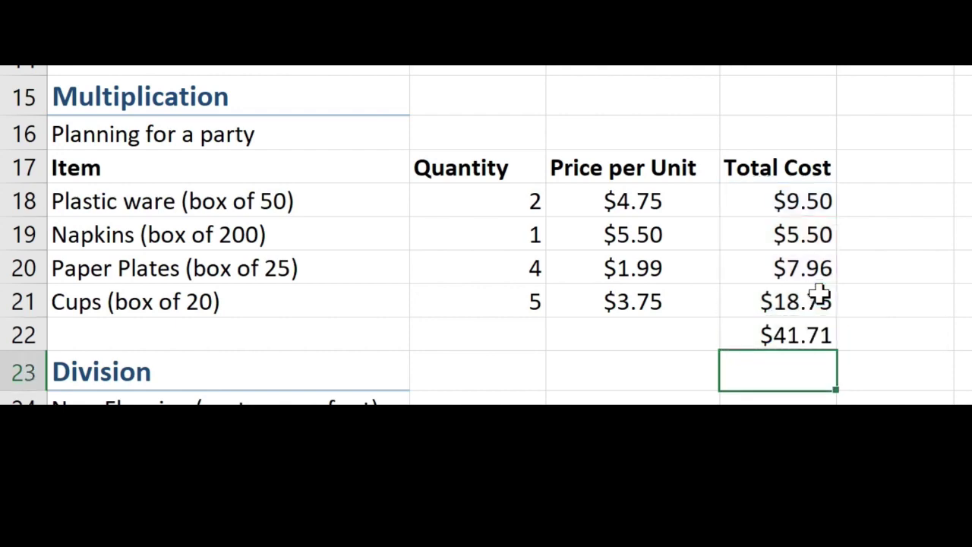